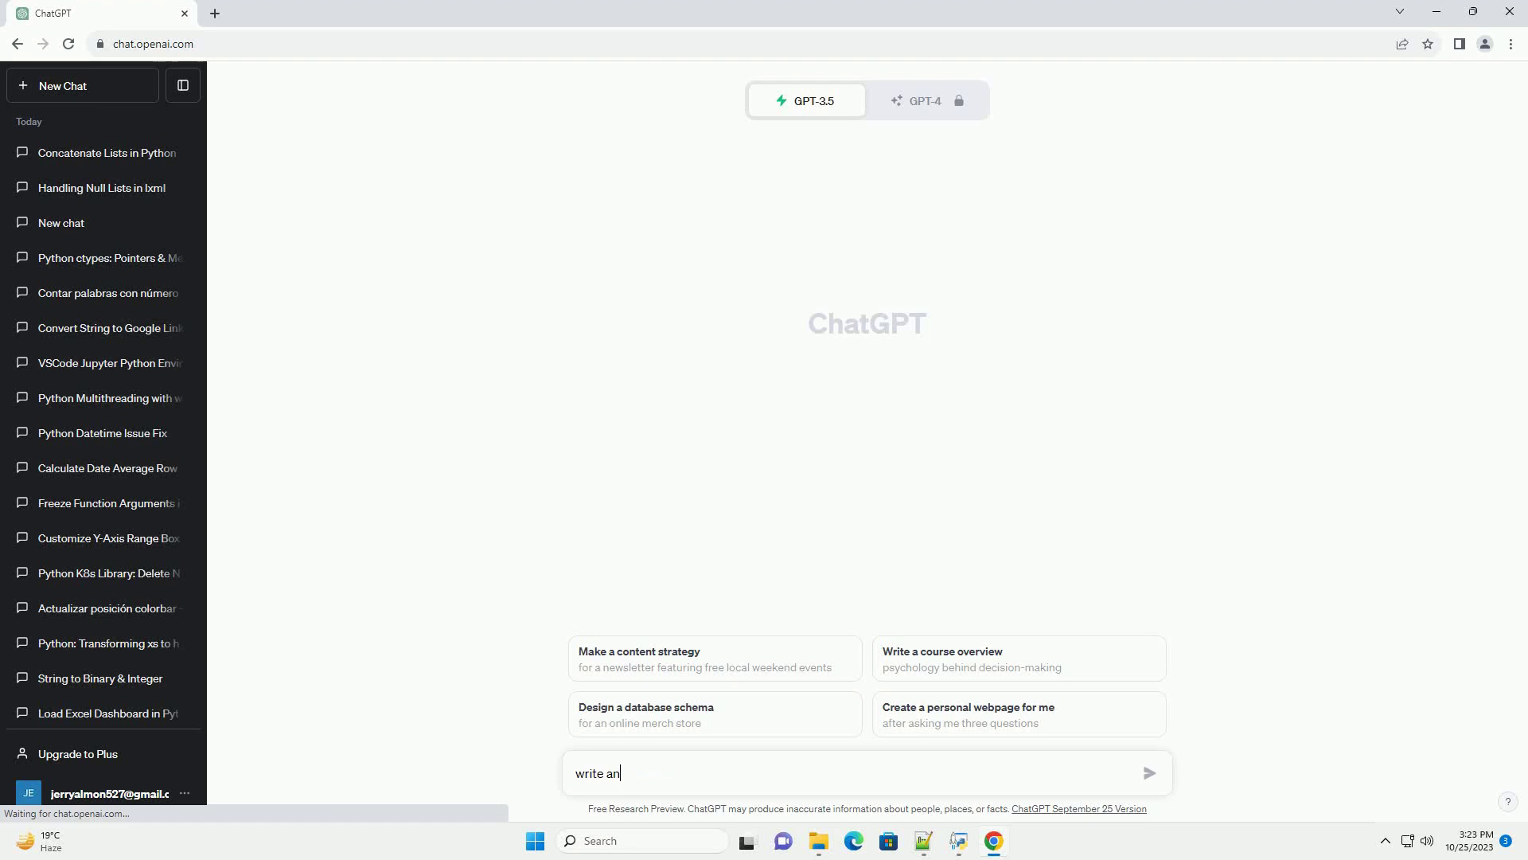
- Delete the partial "write an" prompt so the new-chat message box is empty
key("BackSpace")
key("BackSpace")
key("BackSpace")
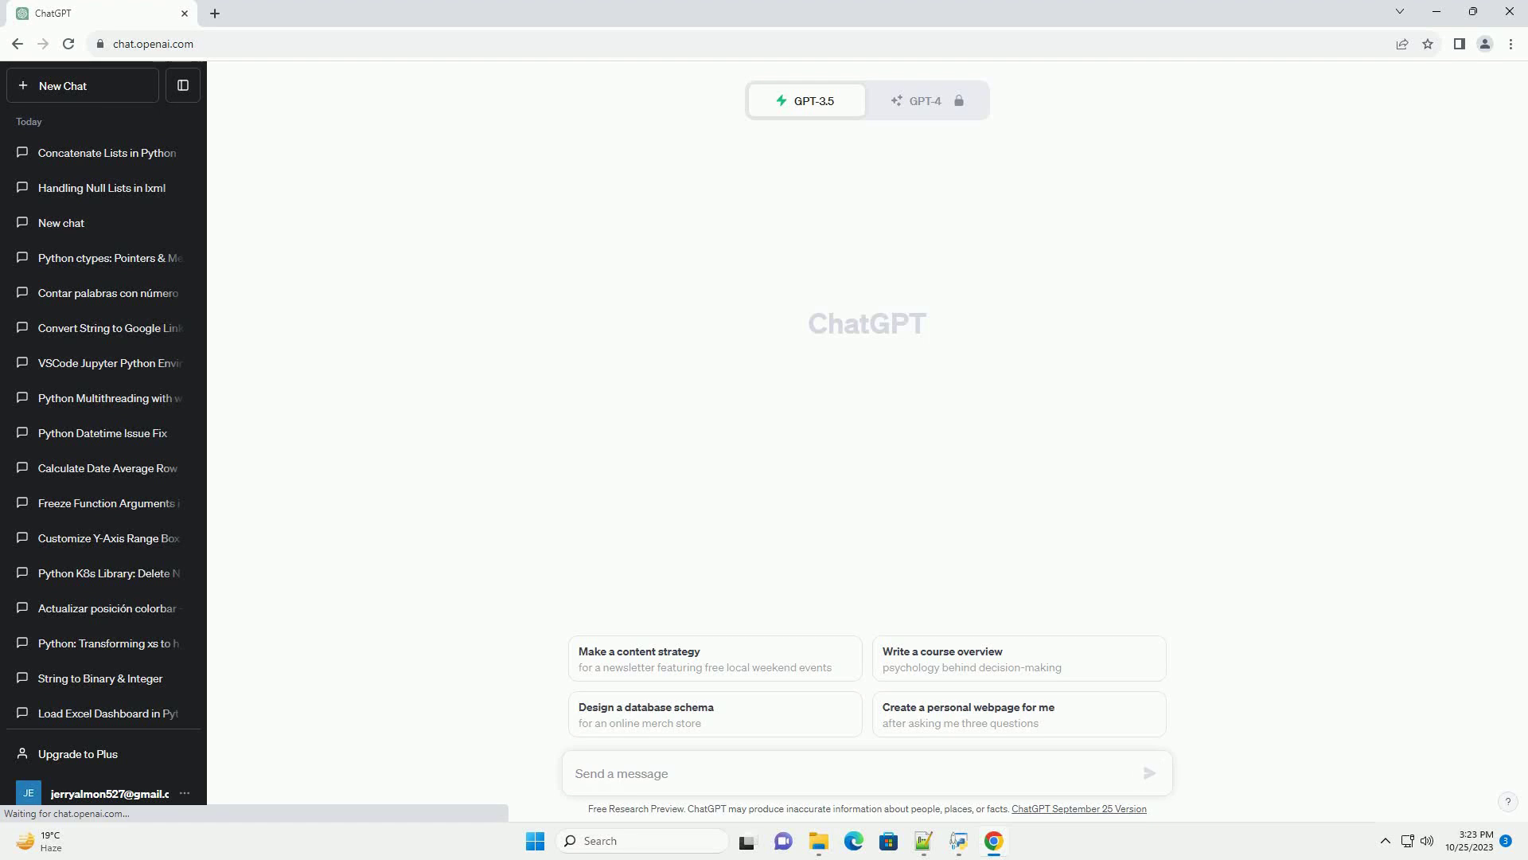